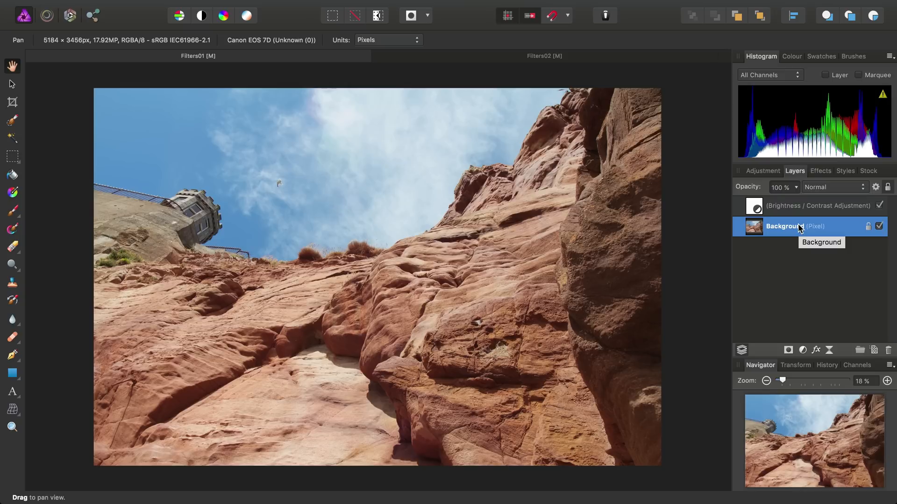
# Step: Make the Background photo layer the working layer, after checking the Brightness/Contrast adjustment
pyautogui.click(758, 208)
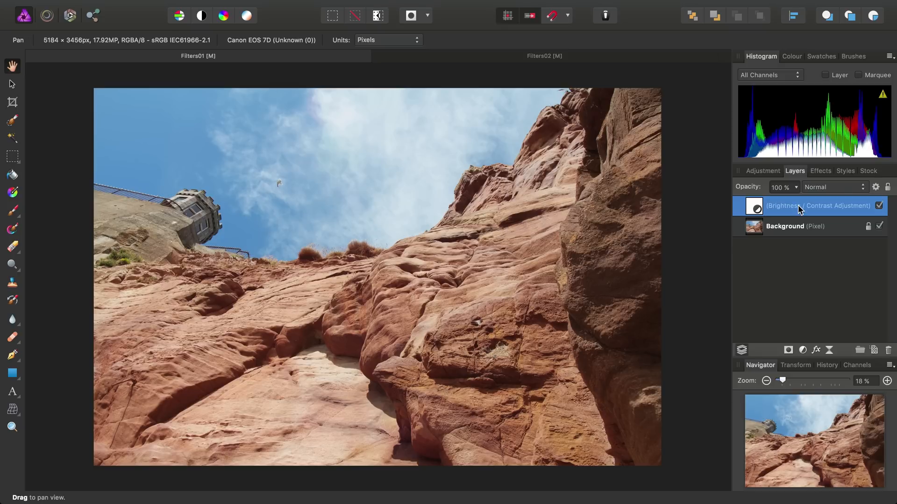
pyautogui.click(792, 231)
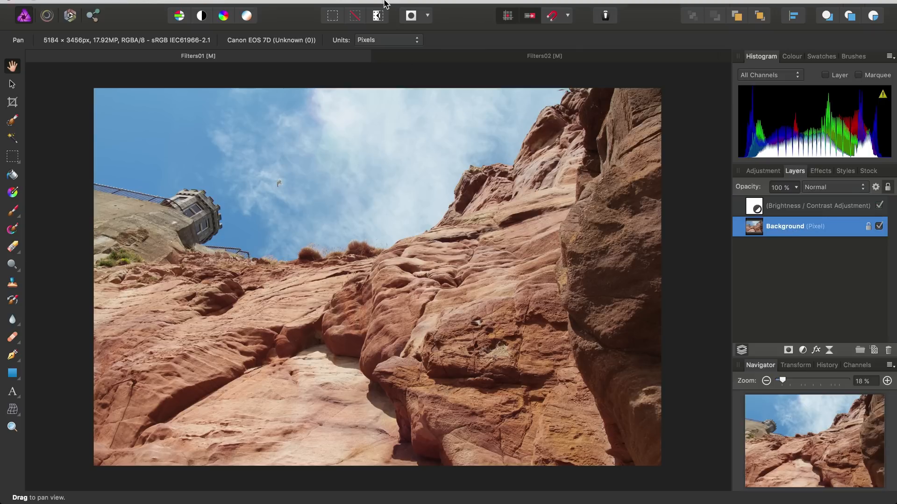
# Step: Apply Haze Removal with lower distance, higher strength and slightly raised exposure correction
pyautogui.moveTo(380, 4)
pyautogui.click(375, 10)
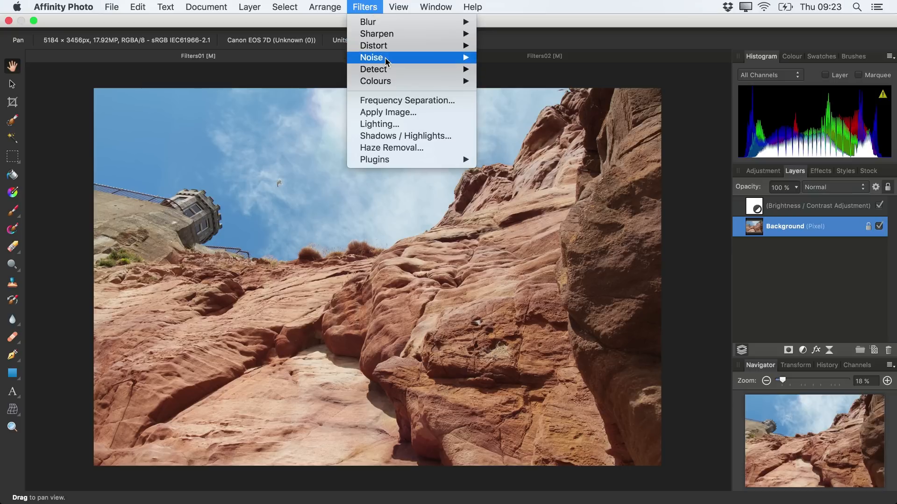
pyautogui.click(429, 147)
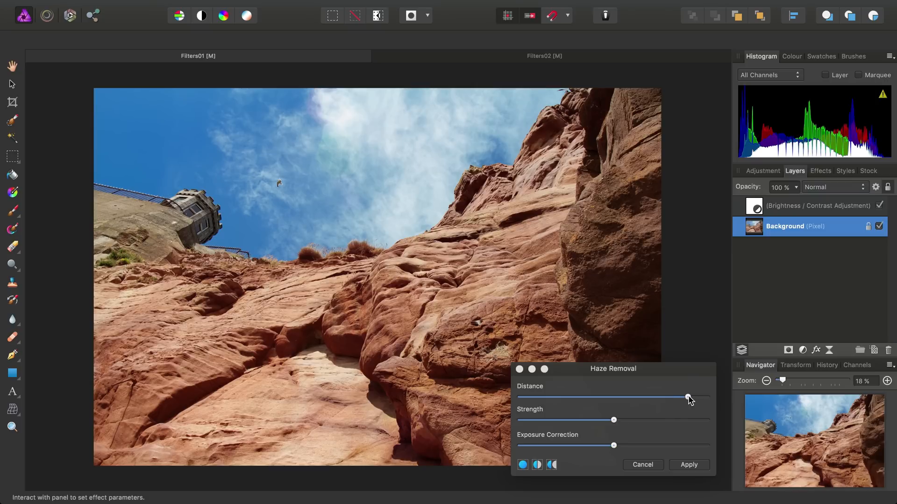
pyautogui.moveTo(688, 398)
pyautogui.mouseDown()
pyautogui.moveTo(526, 397)
pyautogui.moveTo(679, 396)
pyautogui.moveTo(660, 396)
pyautogui.mouseUp()
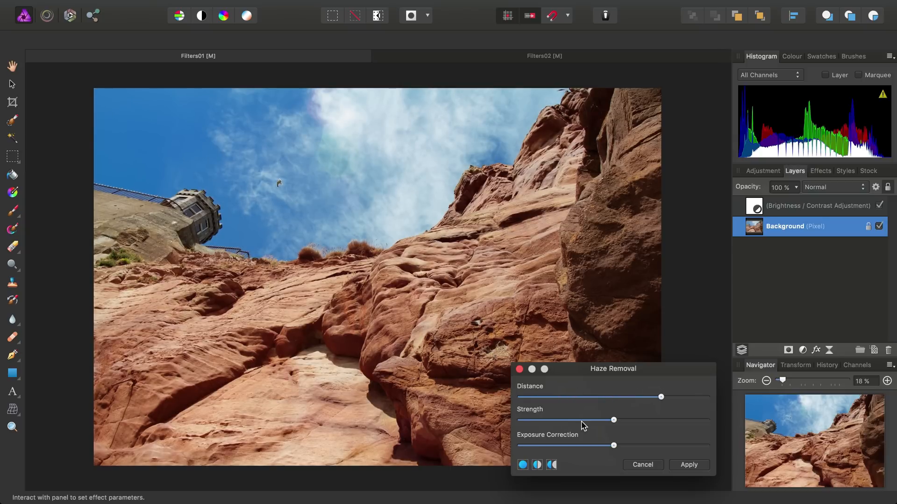
pyautogui.moveTo(616, 423)
pyautogui.mouseDown()
pyautogui.moveTo(656, 422)
pyautogui.moveTo(601, 423)
pyautogui.moveTo(669, 431)
pyautogui.mouseUp()
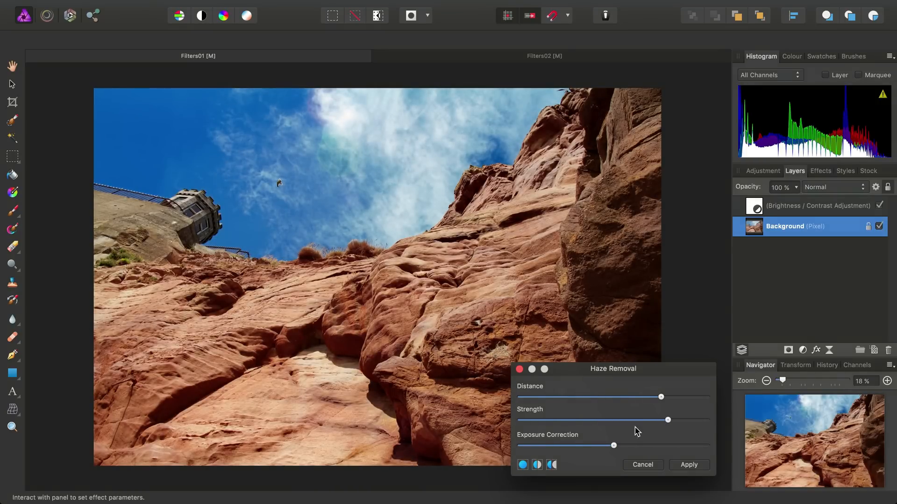
pyautogui.moveTo(614, 448)
pyautogui.mouseDown()
pyautogui.moveTo(651, 453)
pyautogui.moveTo(620, 448)
pyautogui.mouseUp()
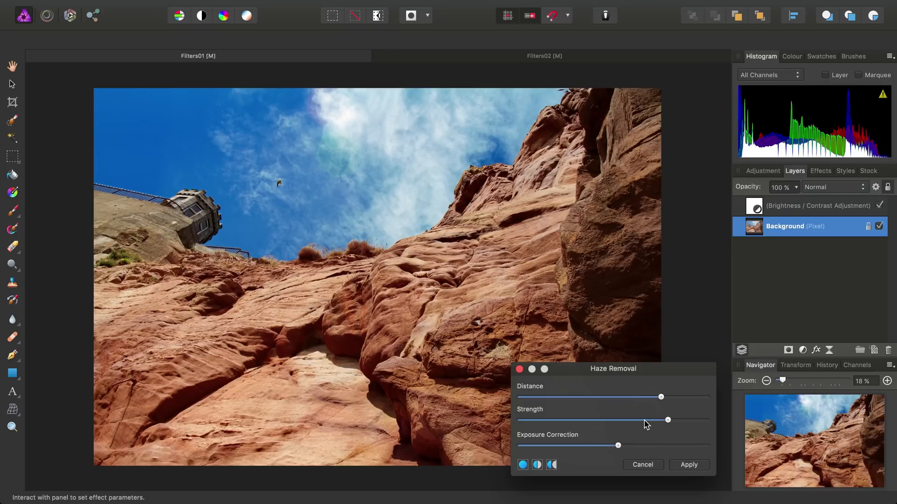
pyautogui.click(701, 468)
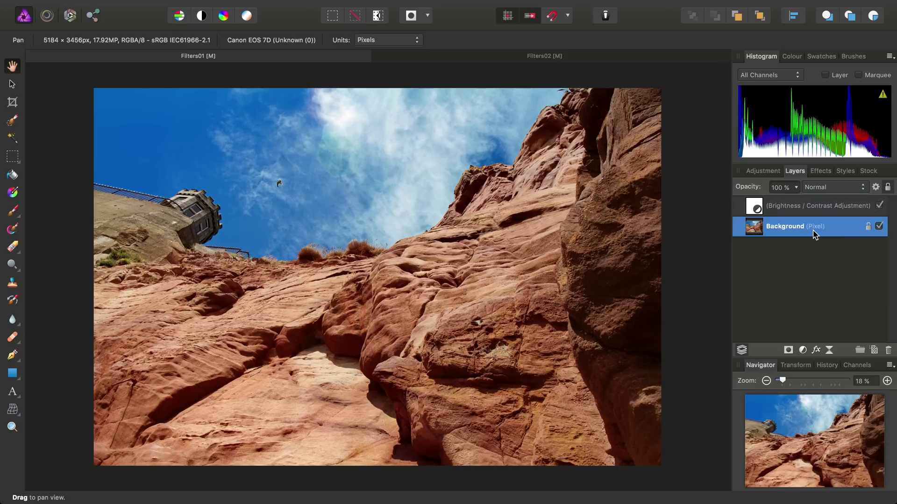
pyautogui.moveTo(311, 3)
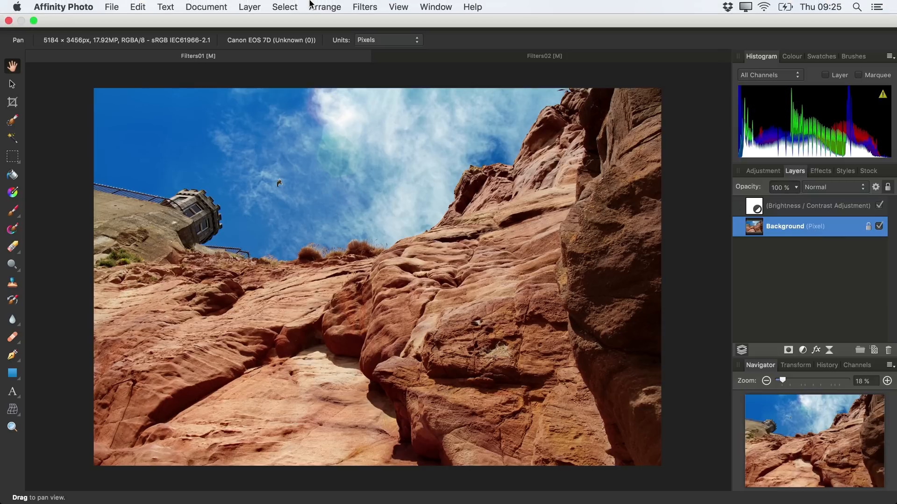
# Step: Show the Layer menu's live filter layer list over the dehazed photo
pyautogui.click(251, 7)
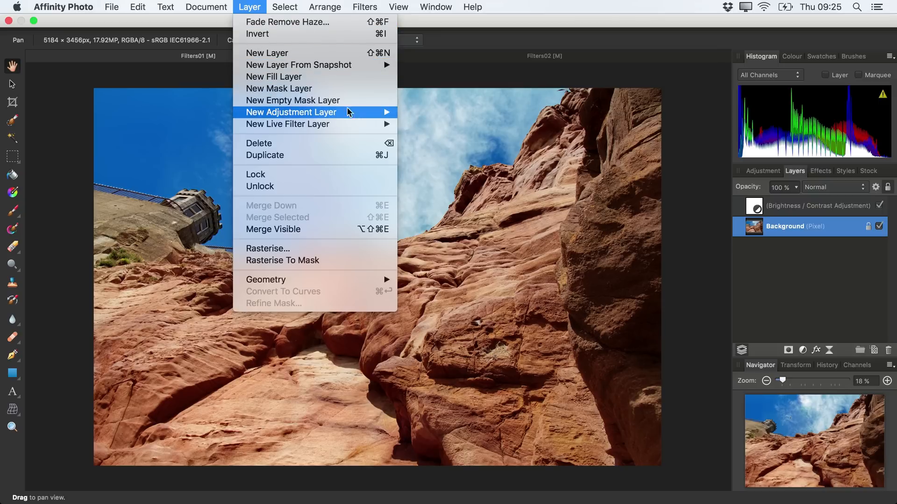
pyautogui.moveTo(294, 124)
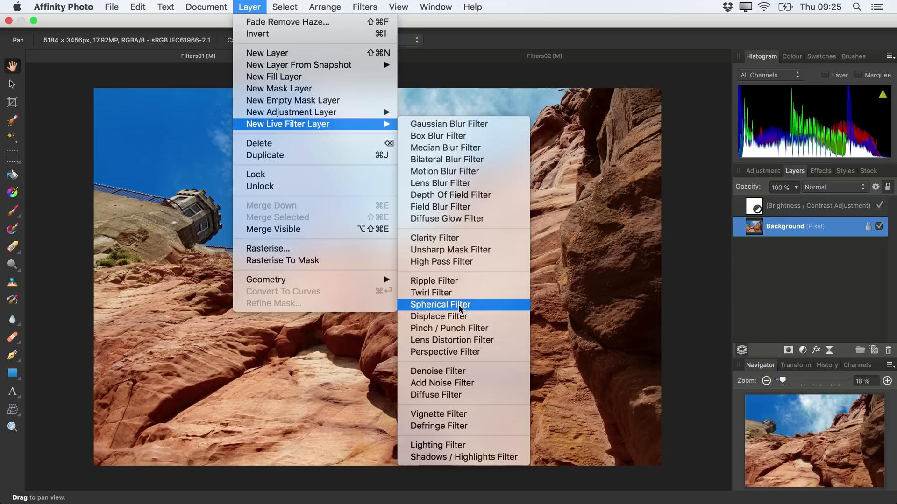
# Step: Add a live vignette and set its initial exposure, hardness 19%, shape 76% and larger scale
pyautogui.click(486, 415)
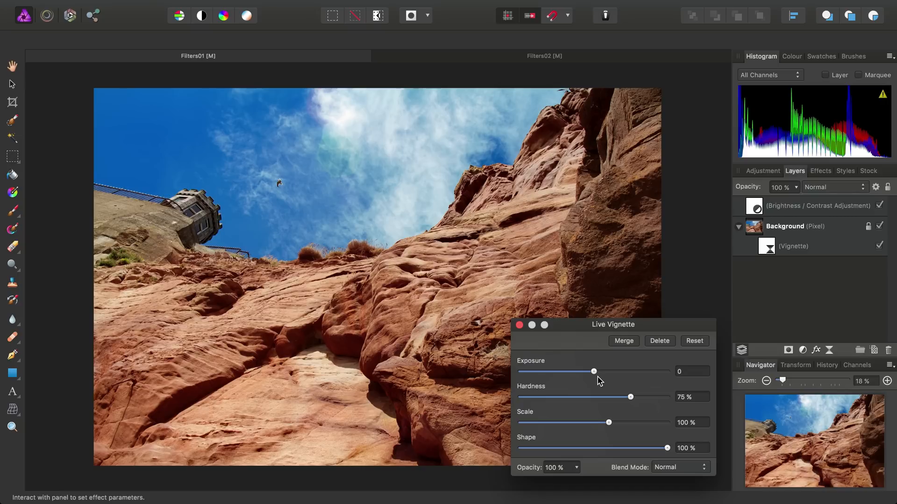
pyautogui.moveTo(595, 372); pyautogui.dragTo(542, 372)
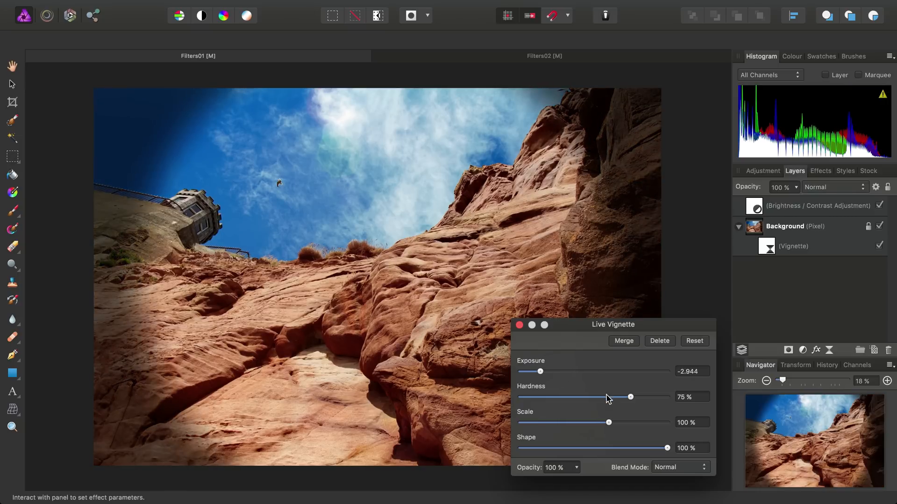
pyautogui.moveTo(630, 397); pyautogui.dragTo(548, 397)
pyautogui.moveTo(667, 449); pyautogui.dragTo(632, 449)
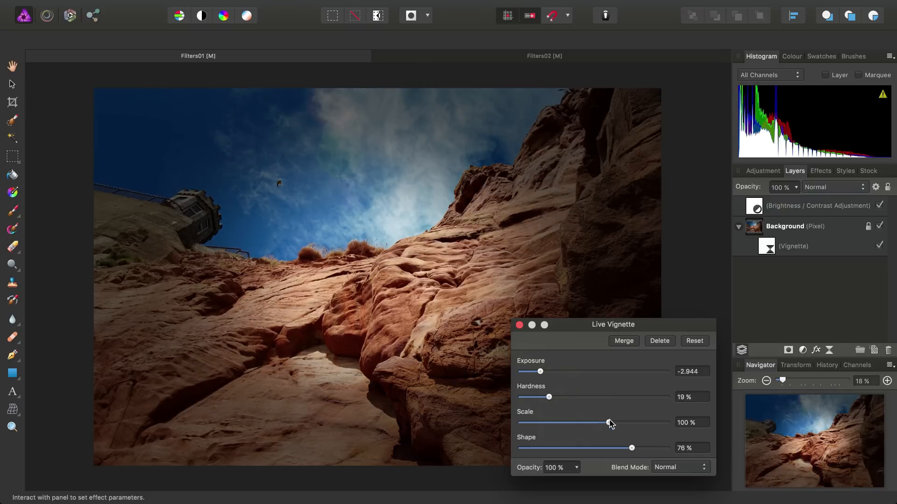
pyautogui.moveTo(609, 423)
pyautogui.mouseDown()
pyautogui.moveTo(649, 434)
pyautogui.moveTo(641, 432)
pyautogui.mouseUp()
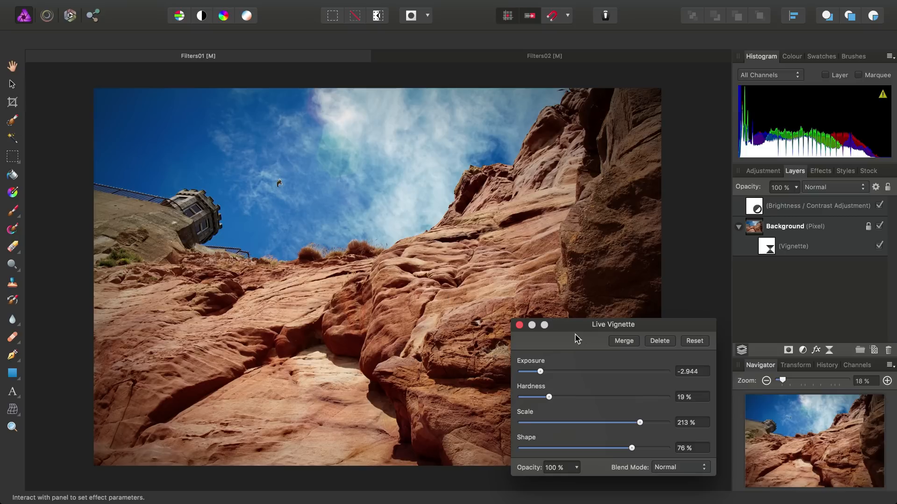
# Step: Push the vignette to exposure -4 and scale 321% so only the corners darken, then finish
pyautogui.moveTo(541, 374); pyautogui.dragTo(504, 373)
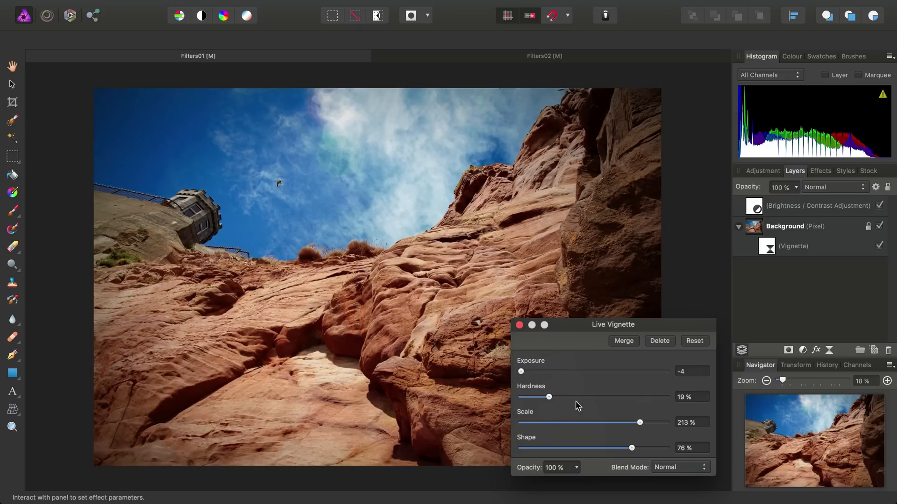
pyautogui.moveTo(643, 424); pyautogui.dragTo(656, 428)
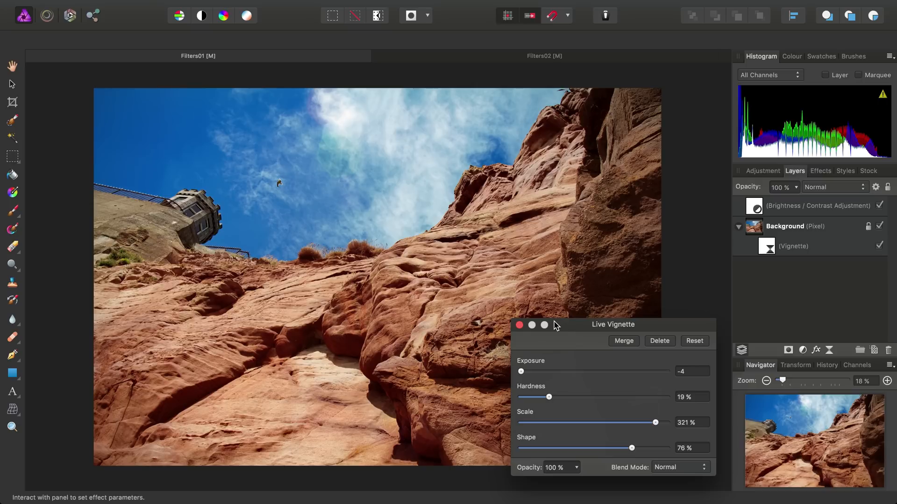
pyautogui.click(519, 326)
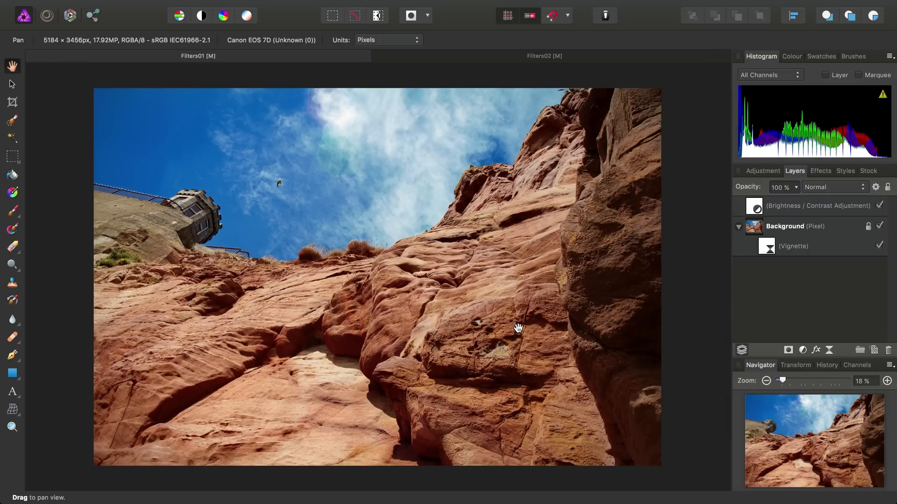
# Step: Switch to the Filters02 arches document and show its live filter layer list
pyautogui.click(538, 56)
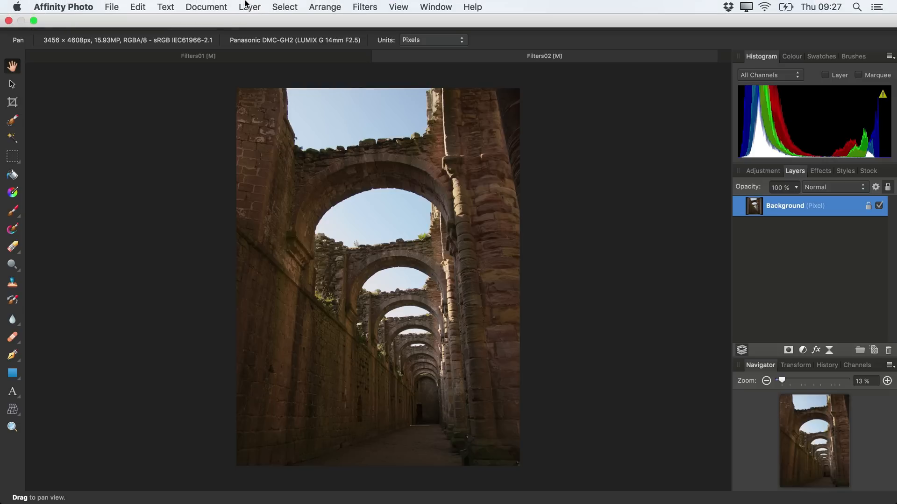
pyautogui.click(249, 6)
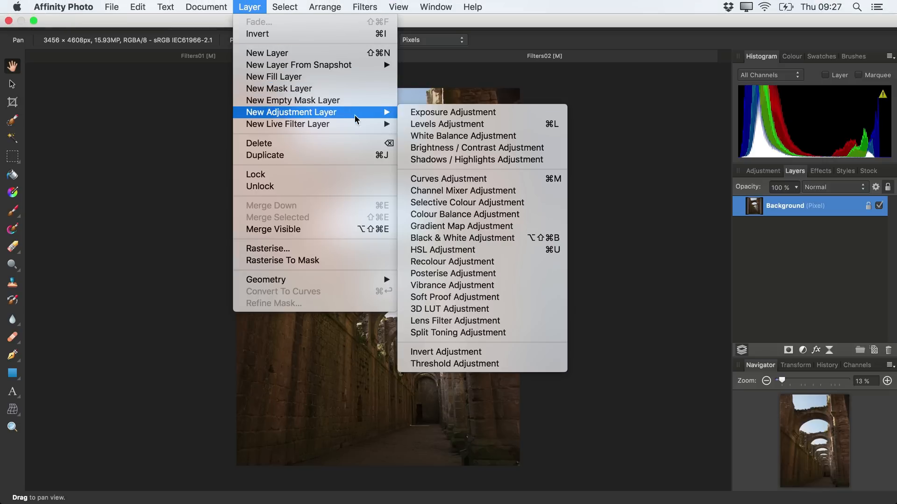
pyautogui.moveTo(314, 124)
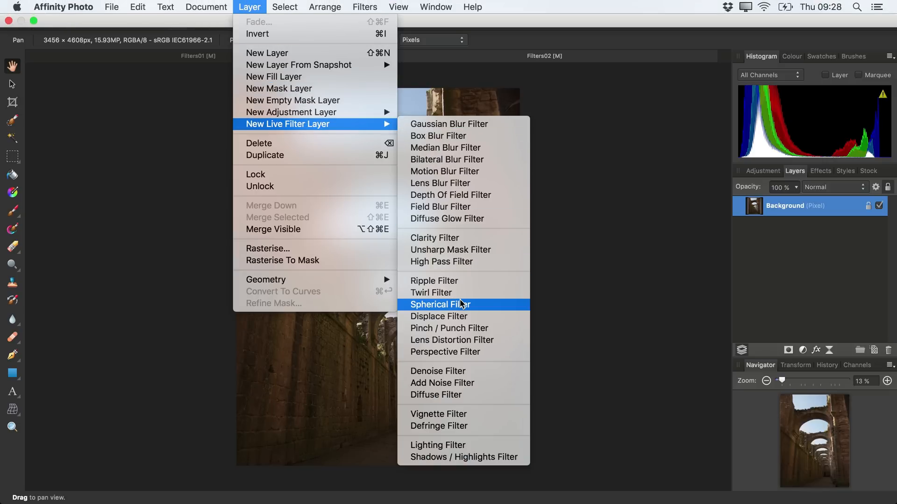
# Step: Add a live perspective filter stretching the bottom-left corner outward, with the grid hidden
pyautogui.click(484, 353)
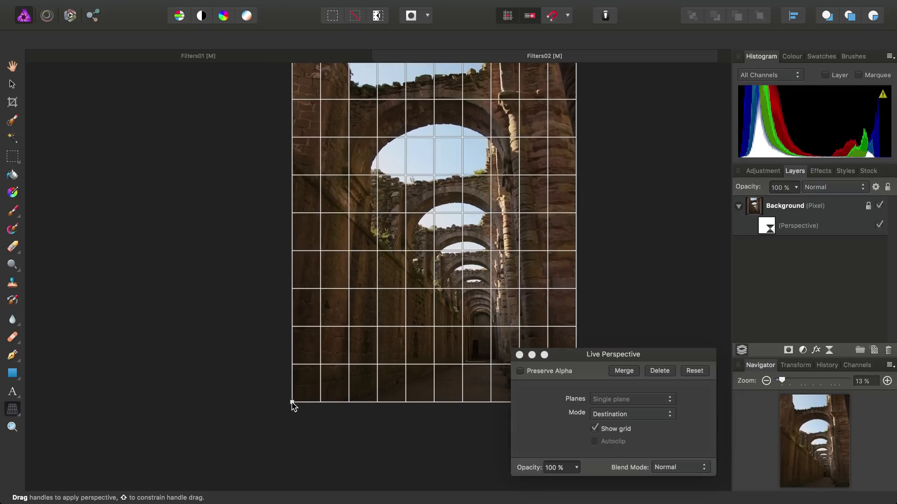
pyautogui.moveTo(292, 405); pyautogui.dragTo(261, 406)
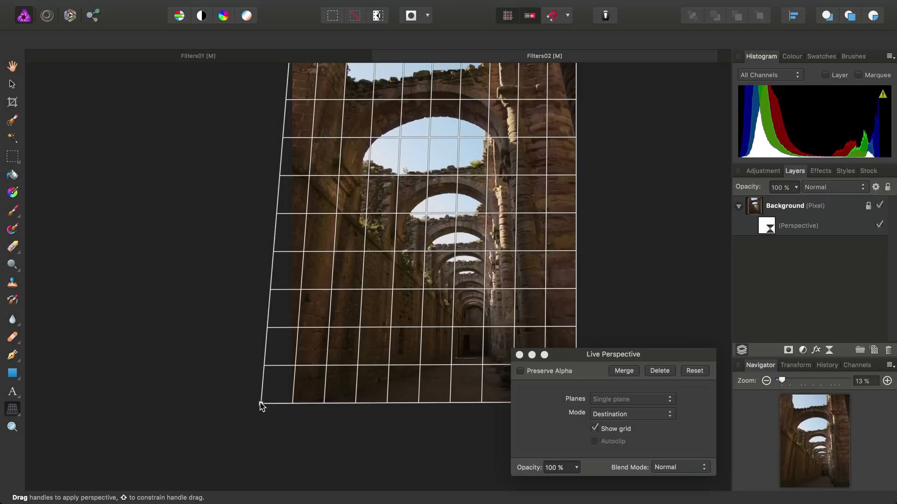
pyautogui.click(617, 436)
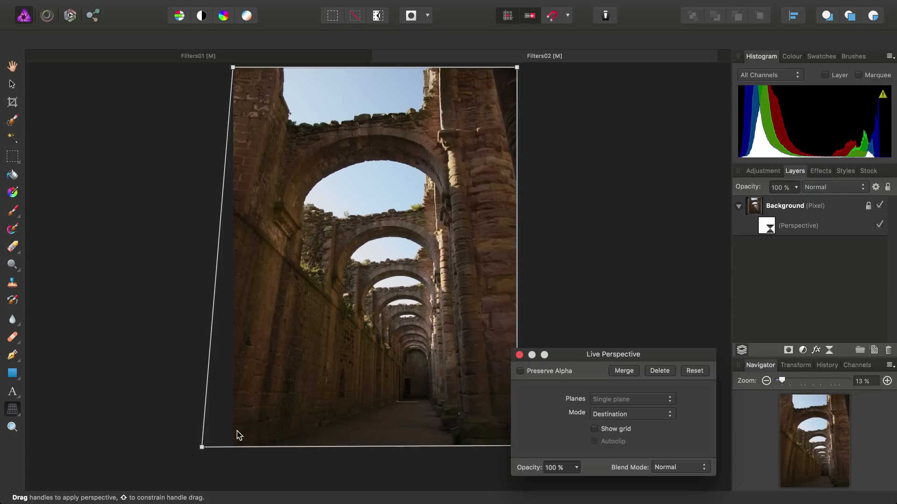
pyautogui.moveTo(201, 448)
pyautogui.mouseDown()
pyautogui.moveTo(226, 454)
pyautogui.moveTo(206, 451)
pyautogui.mouseUp()
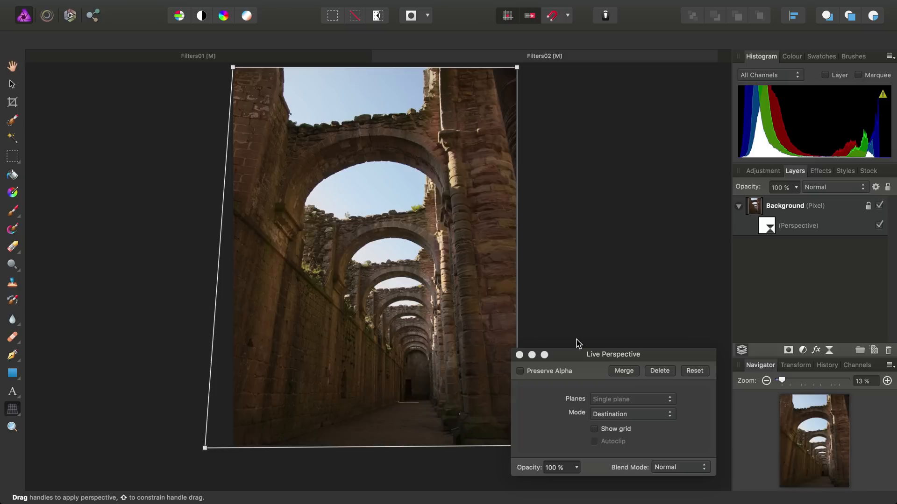
pyautogui.click(519, 356)
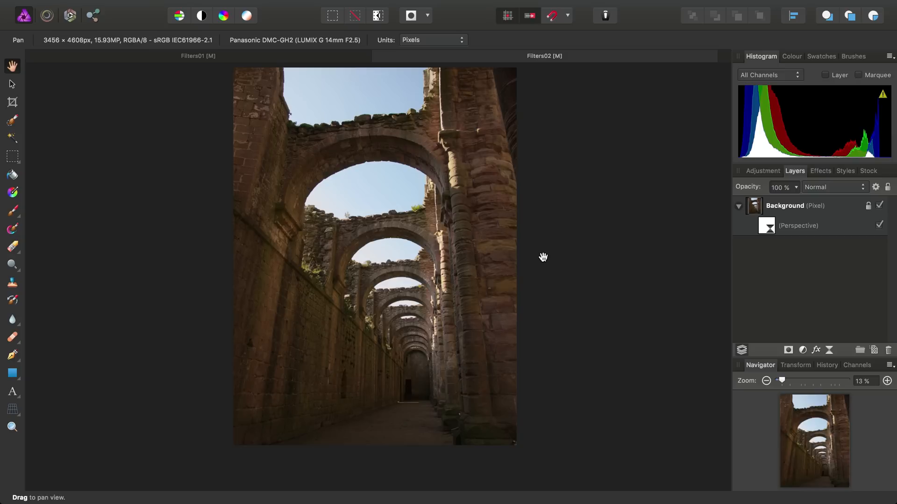
# Step: Add a live lighting filter with one spotlight to the arches Background layer
pyautogui.click(798, 207)
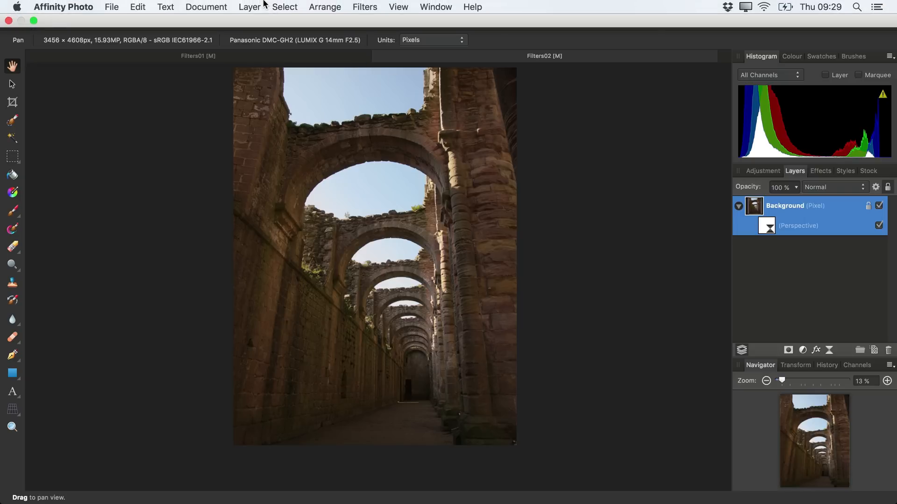
pyautogui.click(251, 7)
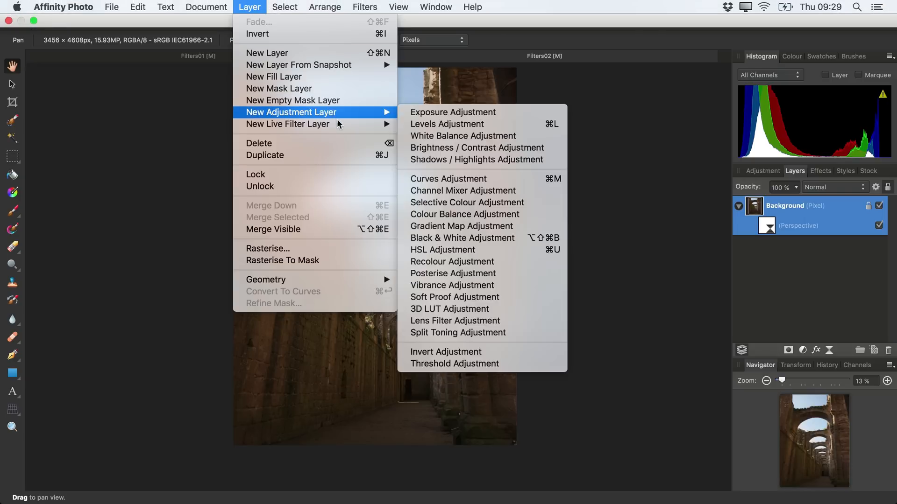
pyautogui.moveTo(287, 124)
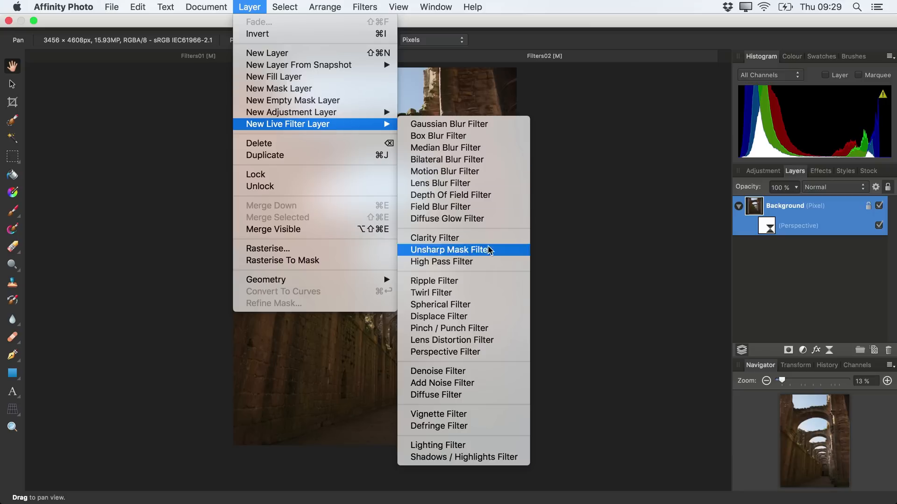
pyautogui.click(496, 446)
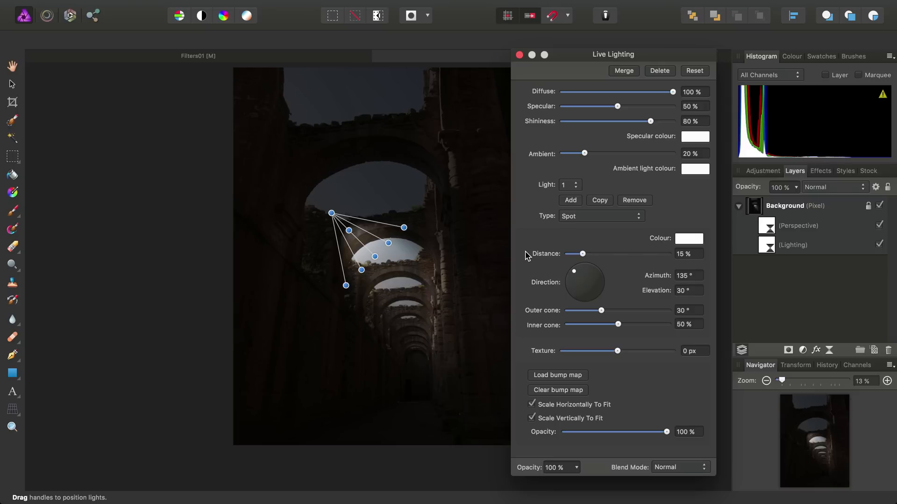
pyautogui.scroll(3, 320, 267)
pyautogui.hscroll(3, 321, 267)
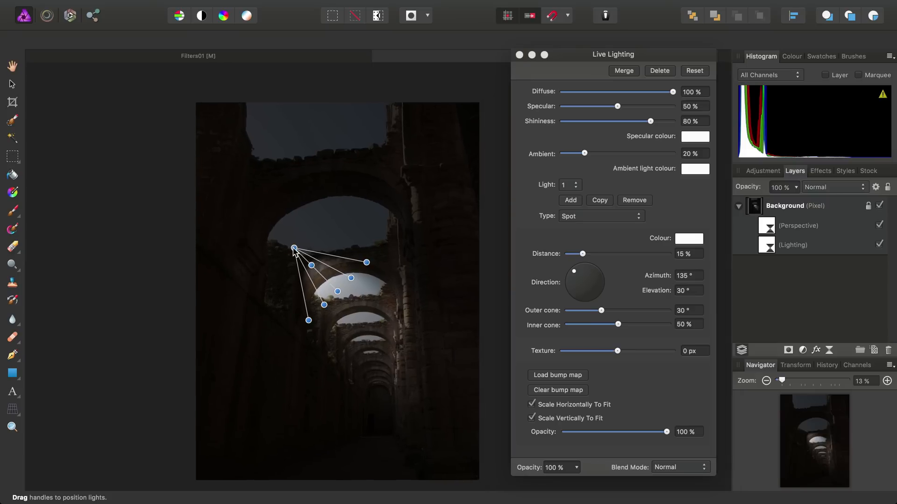
# Step: Move the spotlight high above the image, aimed down, with an outer cone of about 30°
pyautogui.moveTo(293, 249)
pyautogui.mouseDown()
pyautogui.moveTo(242, 56)
pyautogui.moveTo(202, 4)
pyautogui.mouseUp()
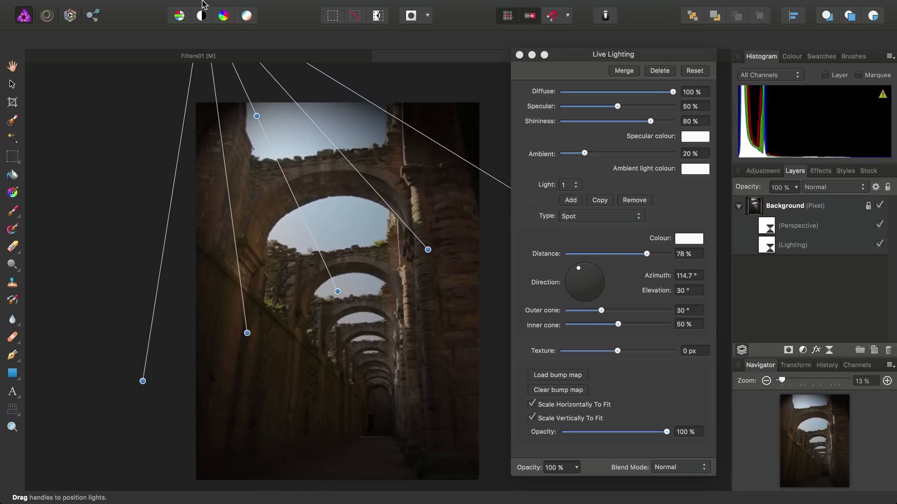
pyautogui.scroll(-2, 251, 110)
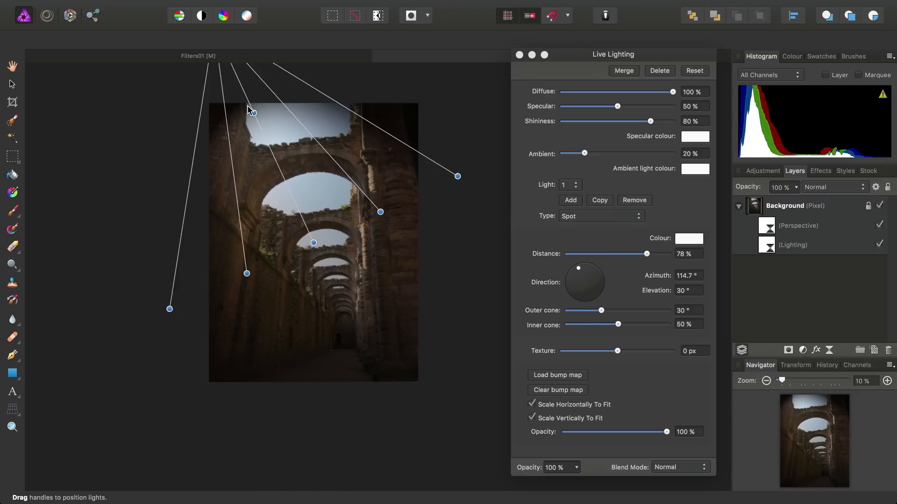
pyautogui.scroll(3, 248, 110)
pyautogui.scroll(2, 249, 110)
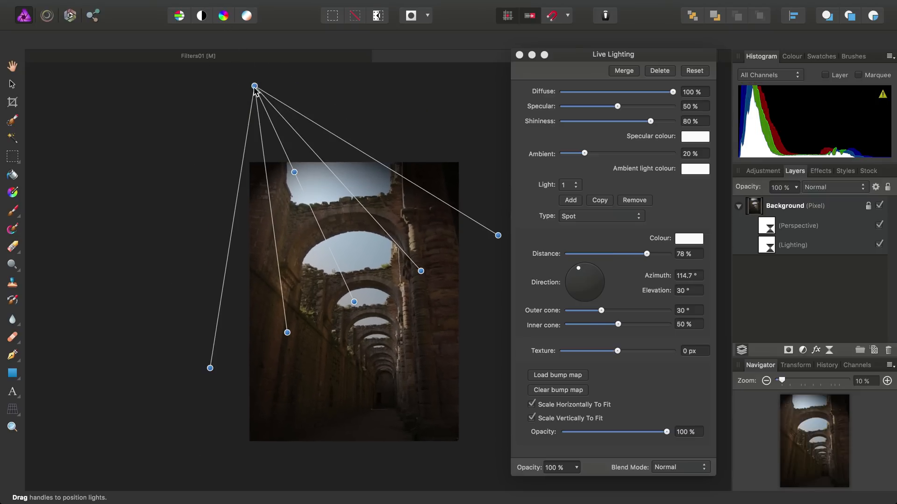
pyautogui.moveTo(255, 87)
pyautogui.mouseDown()
pyautogui.moveTo(220, 21)
pyautogui.moveTo(312, 35)
pyautogui.mouseUp()
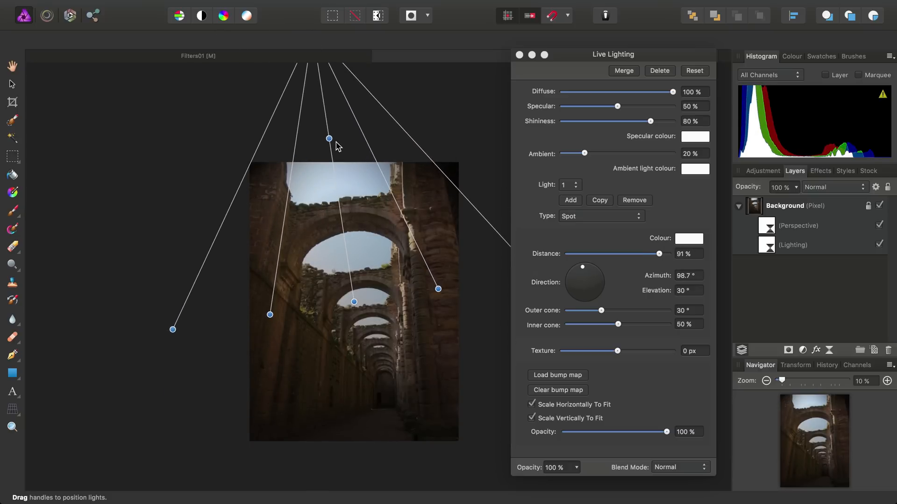
pyautogui.moveTo(329, 139); pyautogui.dragTo(323, 176)
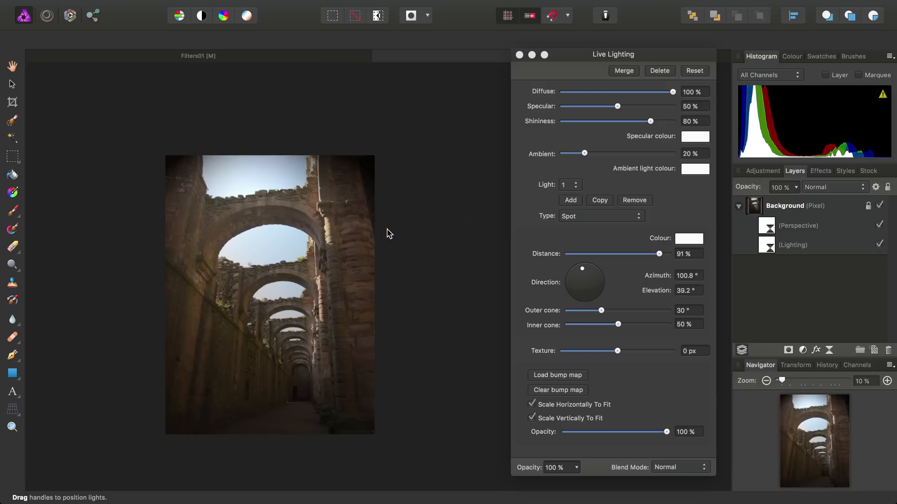
pyautogui.moveTo(427, 252); pyautogui.dragTo(450, 253)
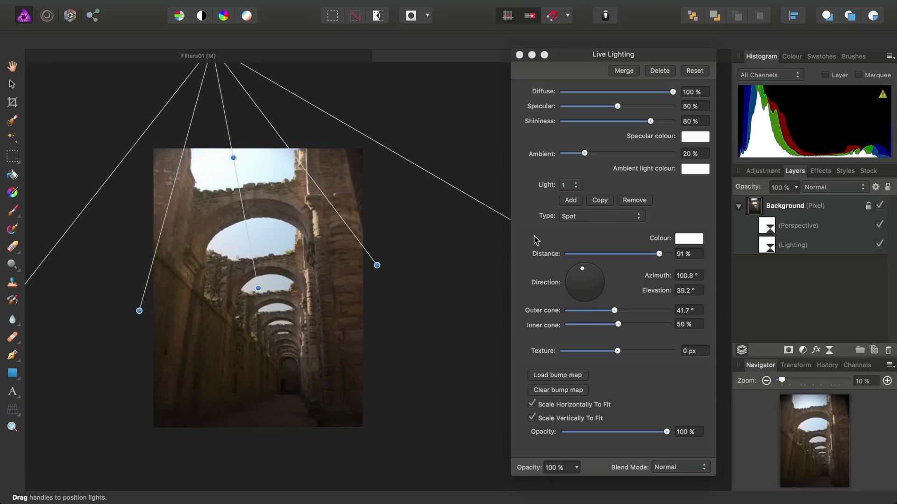
pyautogui.moveTo(533, 241); pyautogui.dragTo(440, 242)
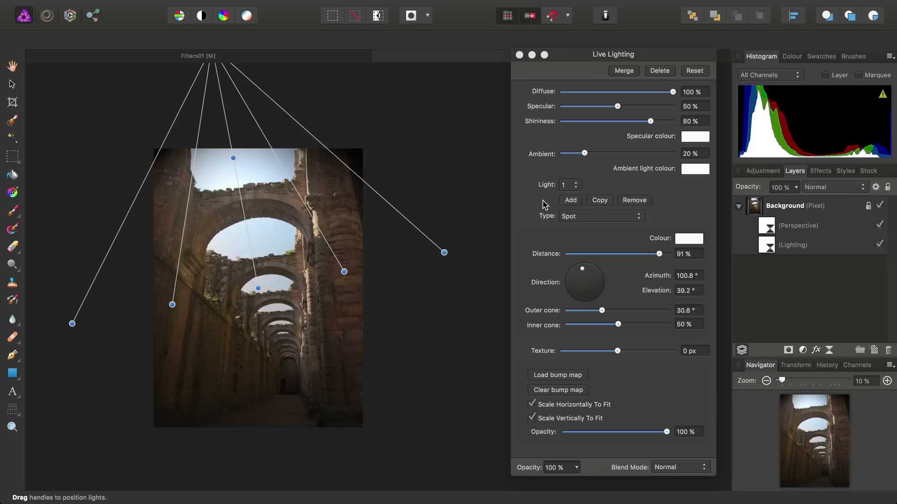
# Step: Add a second spotlight above the arches with a wide outer cone and soft narrow inner cone
pyautogui.click(569, 200)
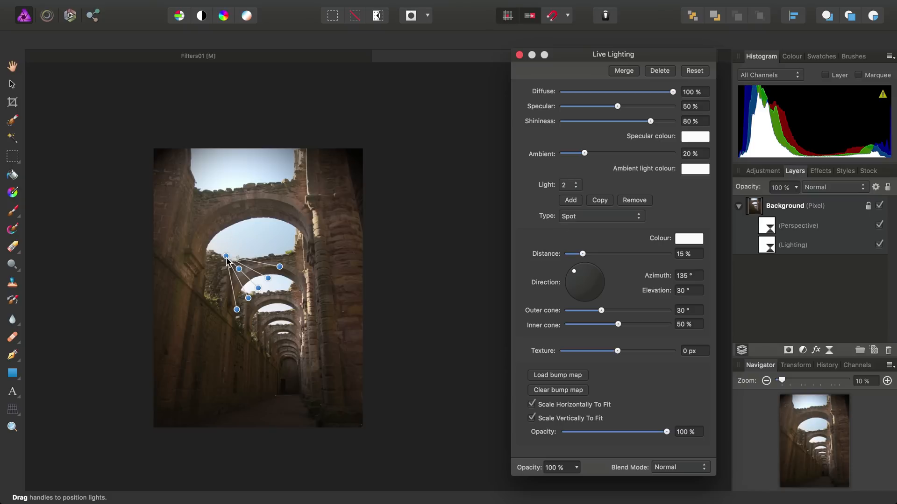
pyautogui.moveTo(226, 257)
pyautogui.mouseDown()
pyautogui.moveTo(196, 4)
pyautogui.moveTo(204, 8)
pyautogui.mouseUp()
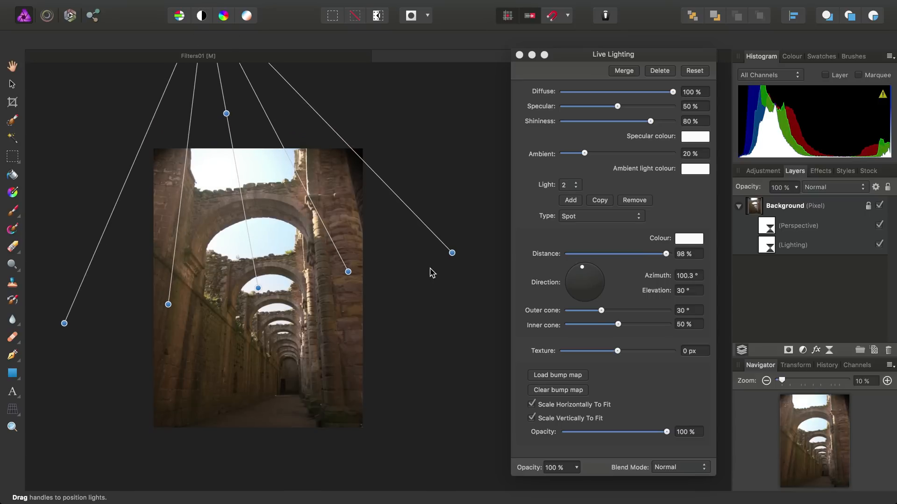
pyautogui.moveTo(452, 255); pyautogui.dragTo(508, 203)
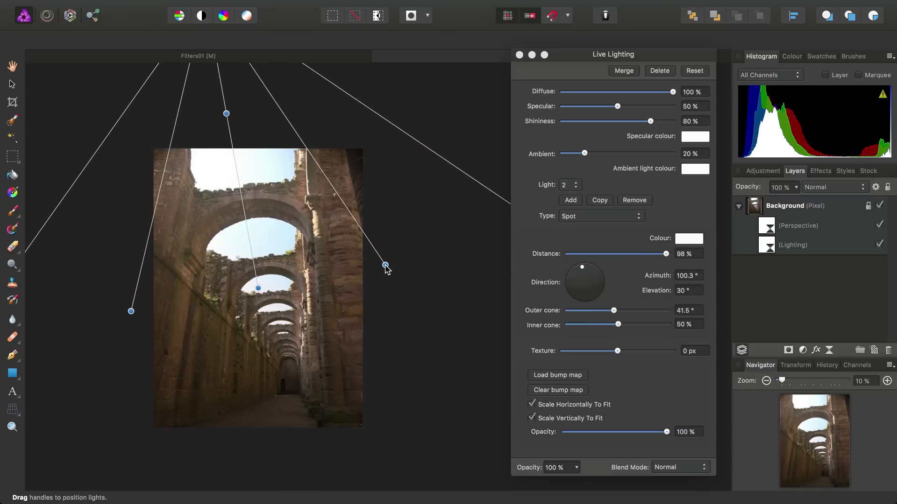
pyautogui.moveTo(386, 264); pyautogui.dragTo(287, 280)
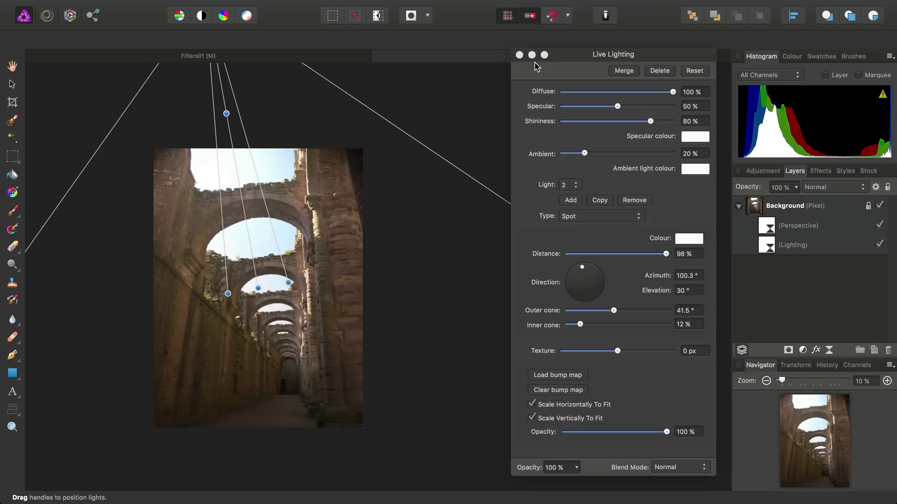
pyautogui.click(519, 54)
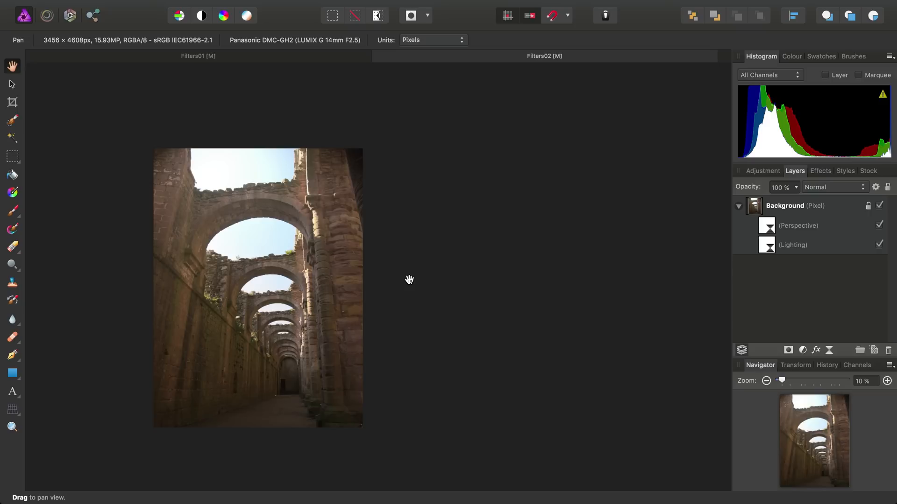
pyautogui.hscroll(-5, 409, 280)
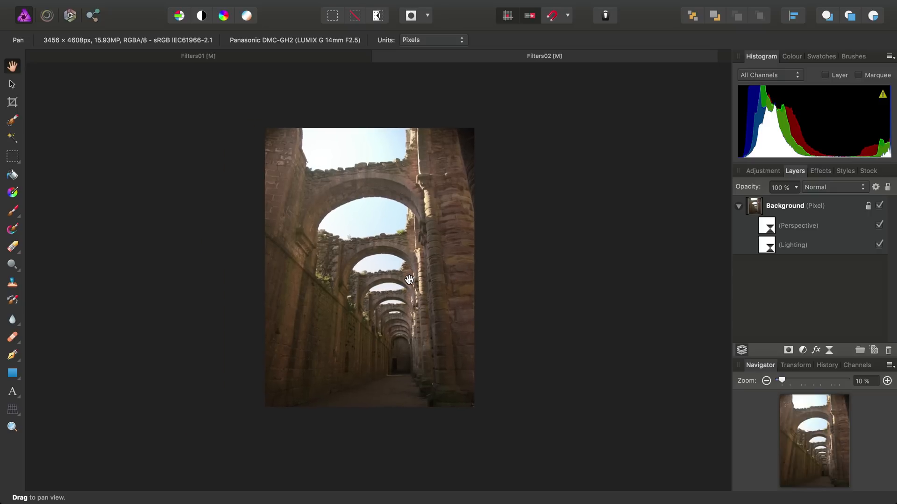
pyautogui.scroll(2, 409, 279)
pyautogui.scroll(2, 411, 278)
pyautogui.hscroll(-2, 411, 278)
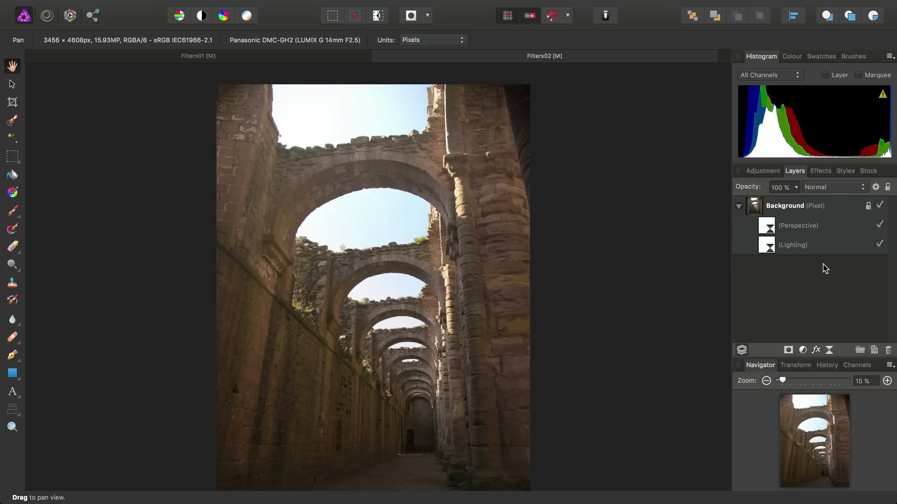
# Step: Toggle the lighting and perspective filters off and back on to compare the result
pyautogui.click(881, 245)
pyautogui.click(880, 226)
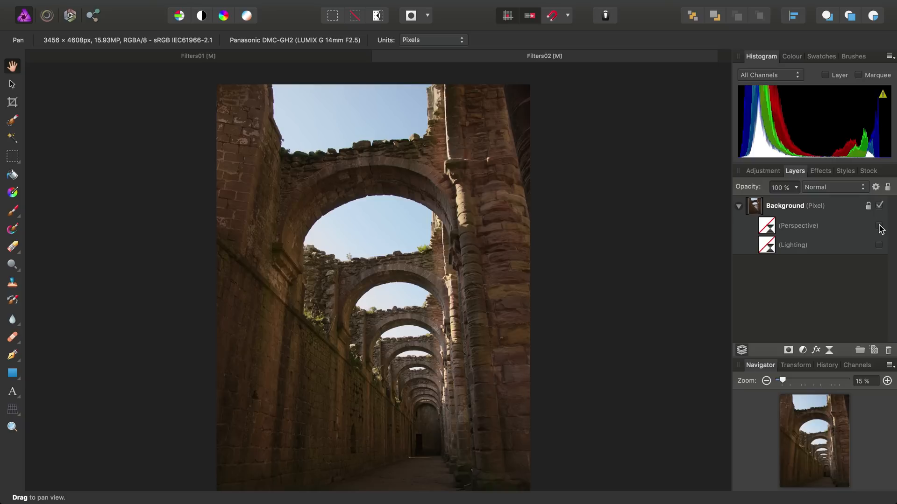
pyautogui.click(879, 226)
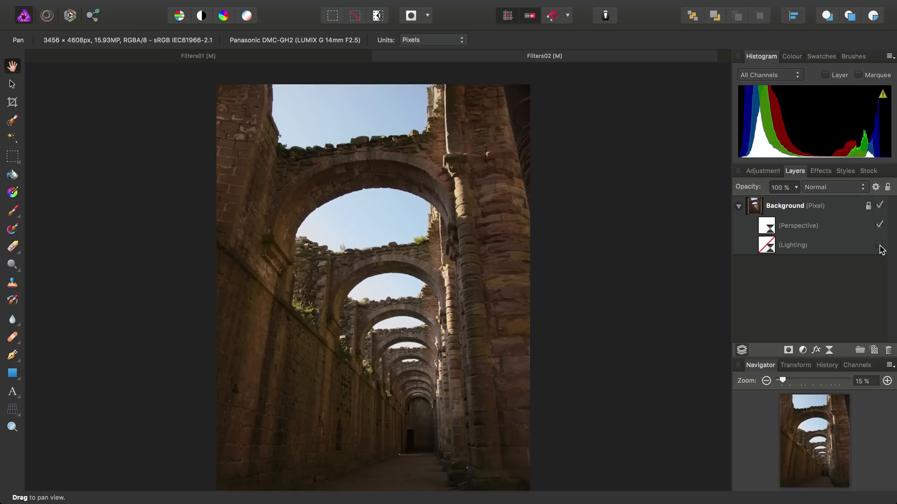
pyautogui.click(879, 245)
# Step: Move the Lighting filter above Background as its own layer
pyautogui.click(768, 247)
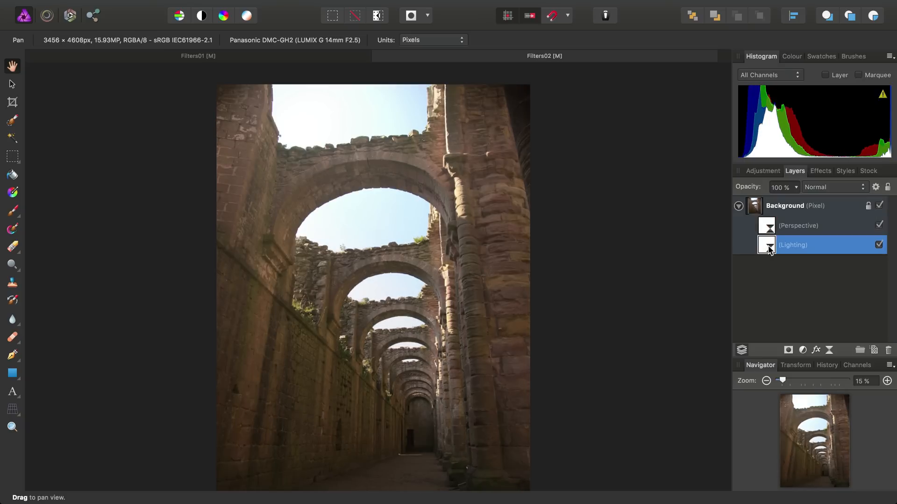
pyautogui.moveTo(768, 248); pyautogui.dragTo(765, 200)
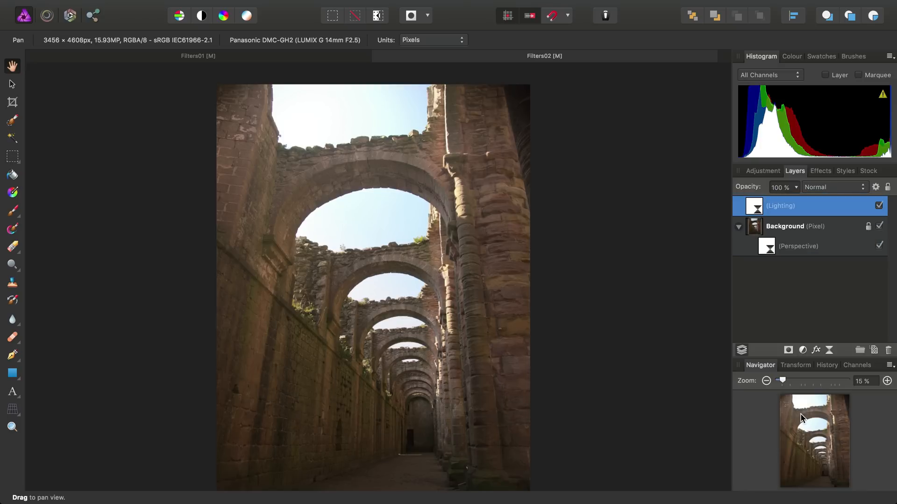
# Step: Reopen the Live Lighting settings for the top-level Lighting layer showing the first spotlight
pyautogui.doubleClick(755, 209)
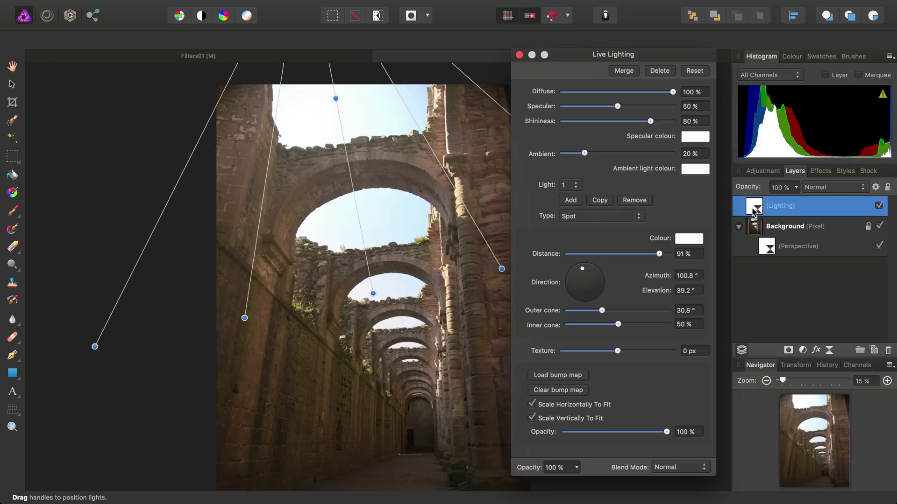